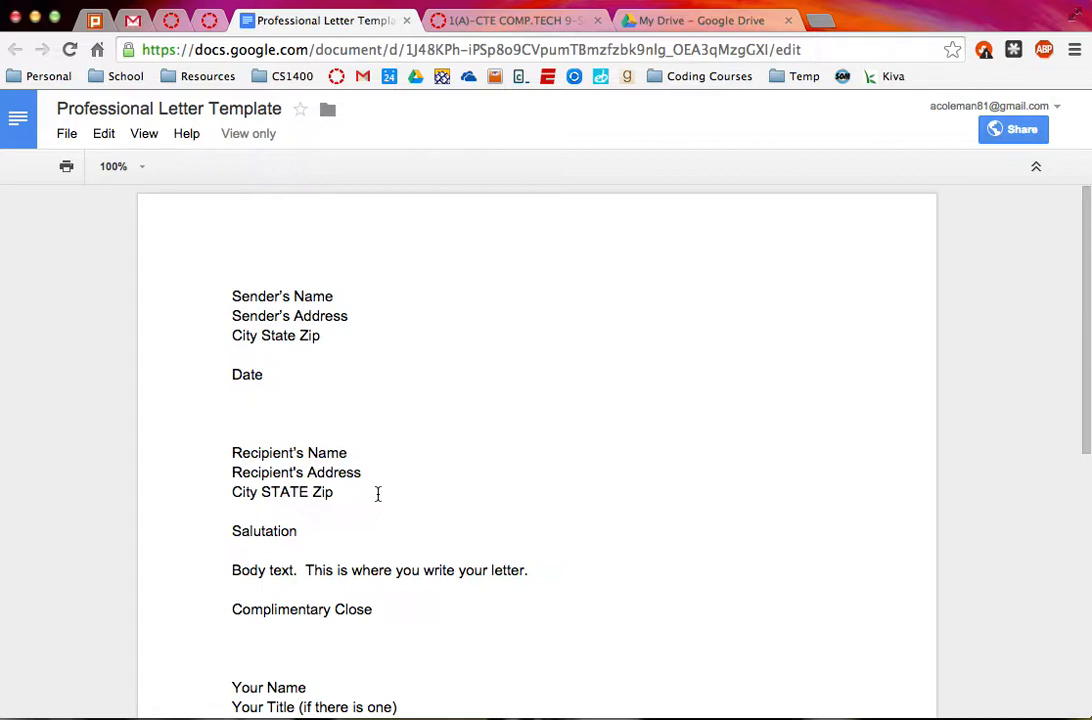
- Copy the Professional Letter Template as a new document named 'Practice Letter'
click(60, 137)
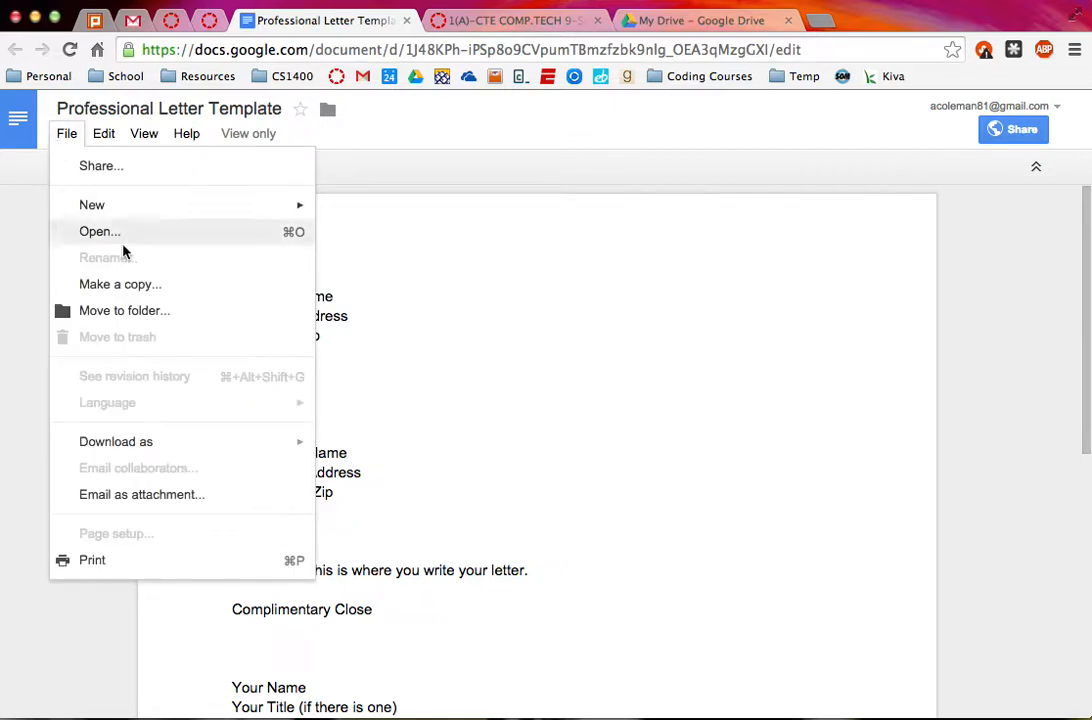
click(134, 290)
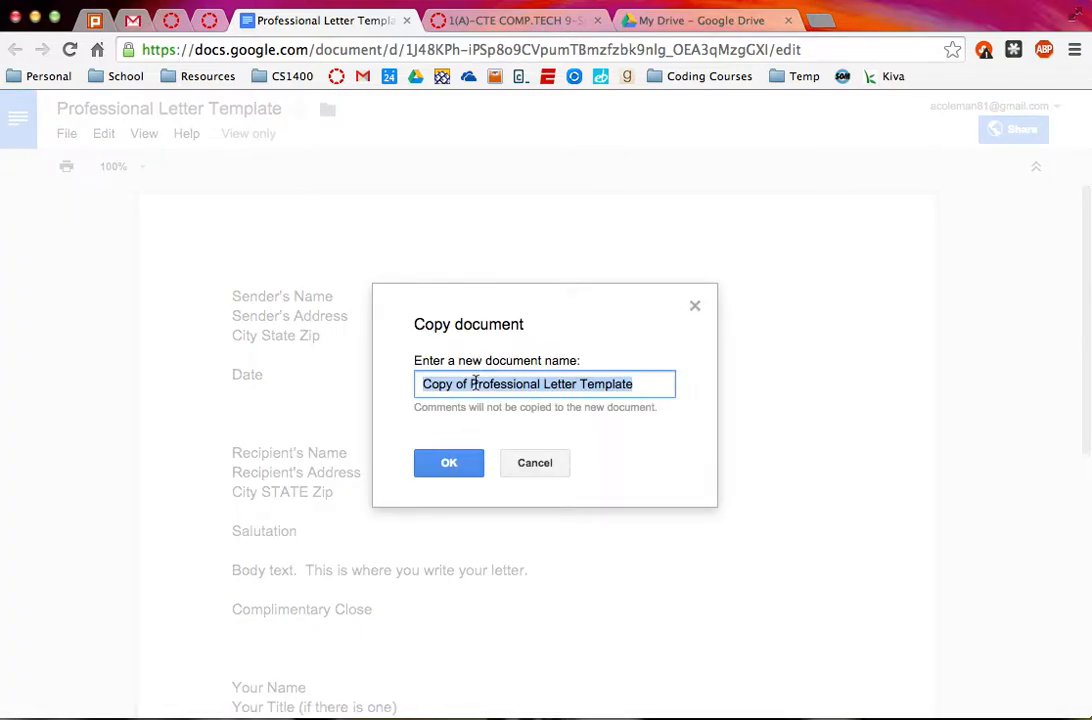
text(Practice Letter)
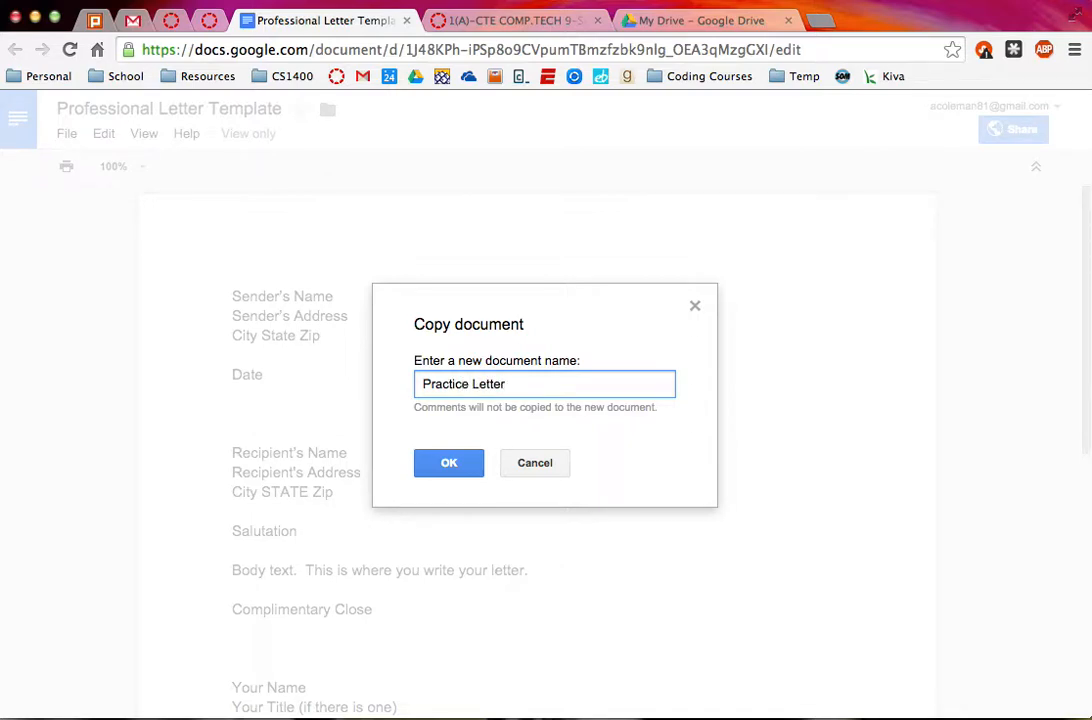
click(449, 462)
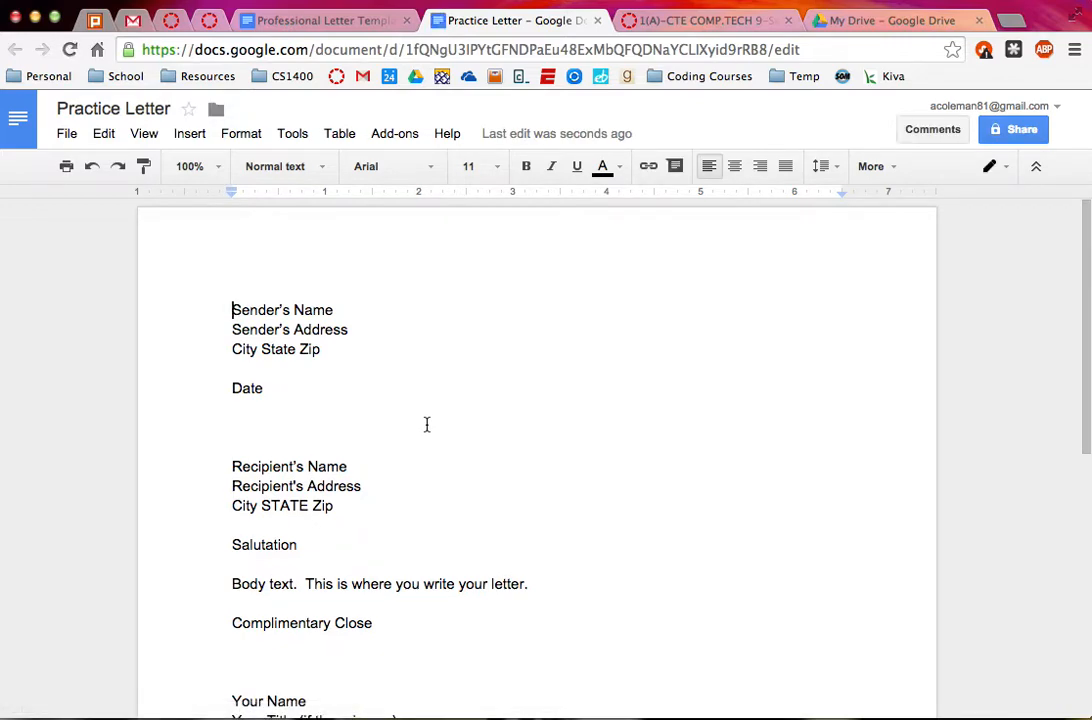
scroll(395, 429, down, 2)
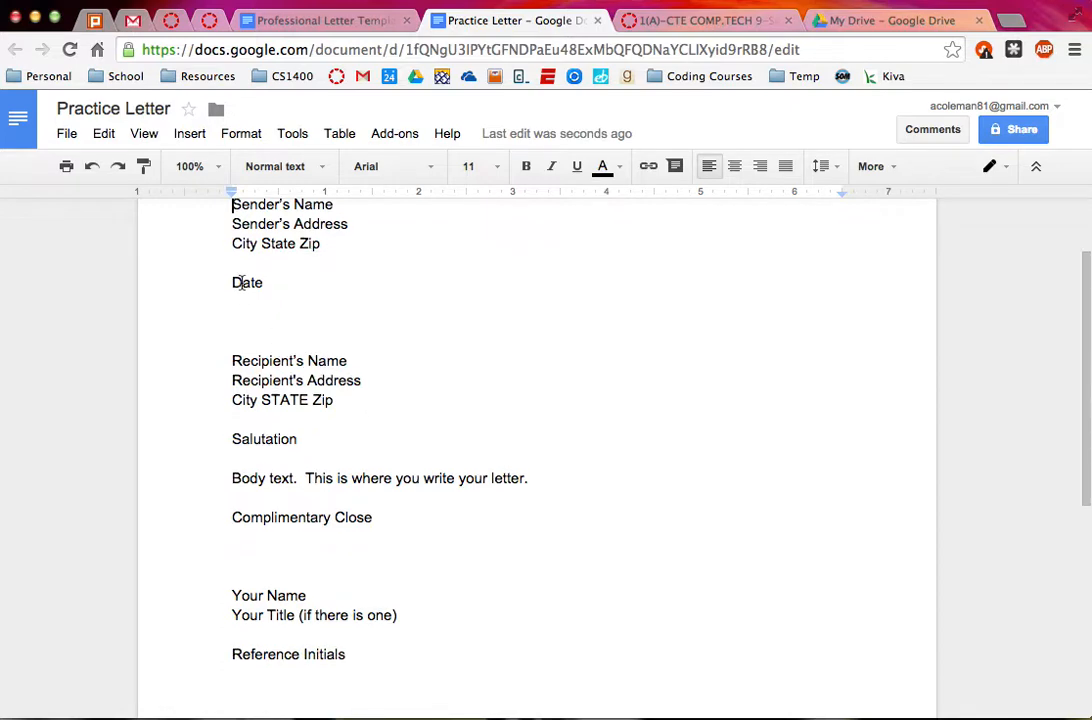
scroll(229, 603, down, 3)
scroll(205, 472, up, 5)
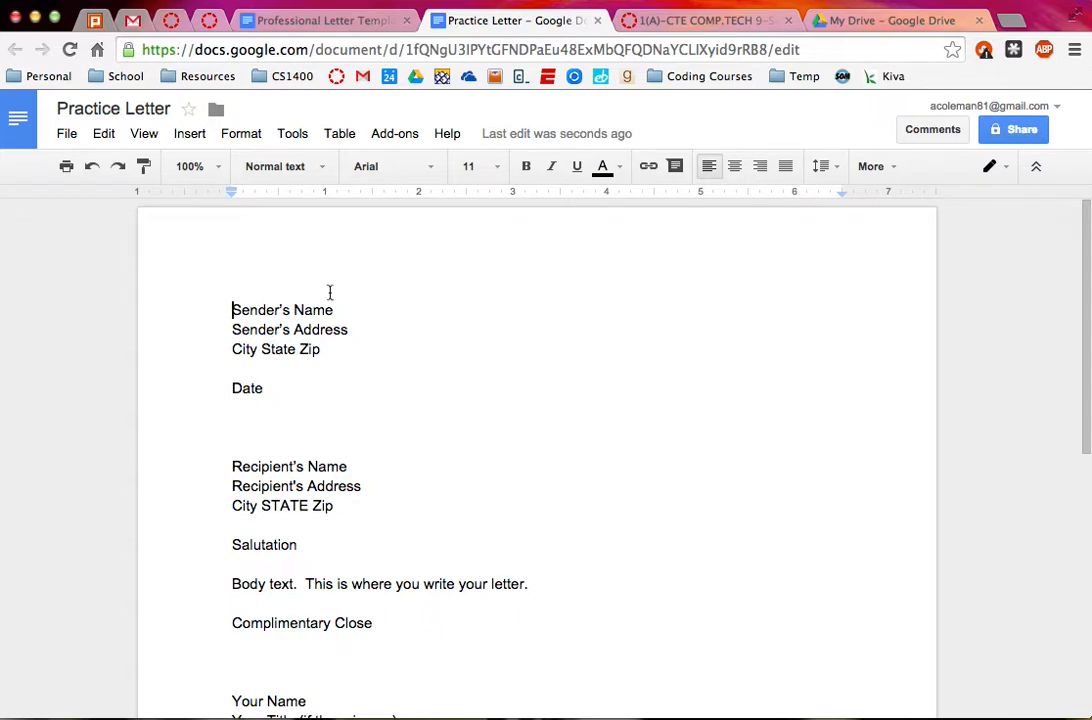
- Replace the sender name, address and city-state-ZIP placeholders with the sender's details
drag(332, 311, 236, 305)
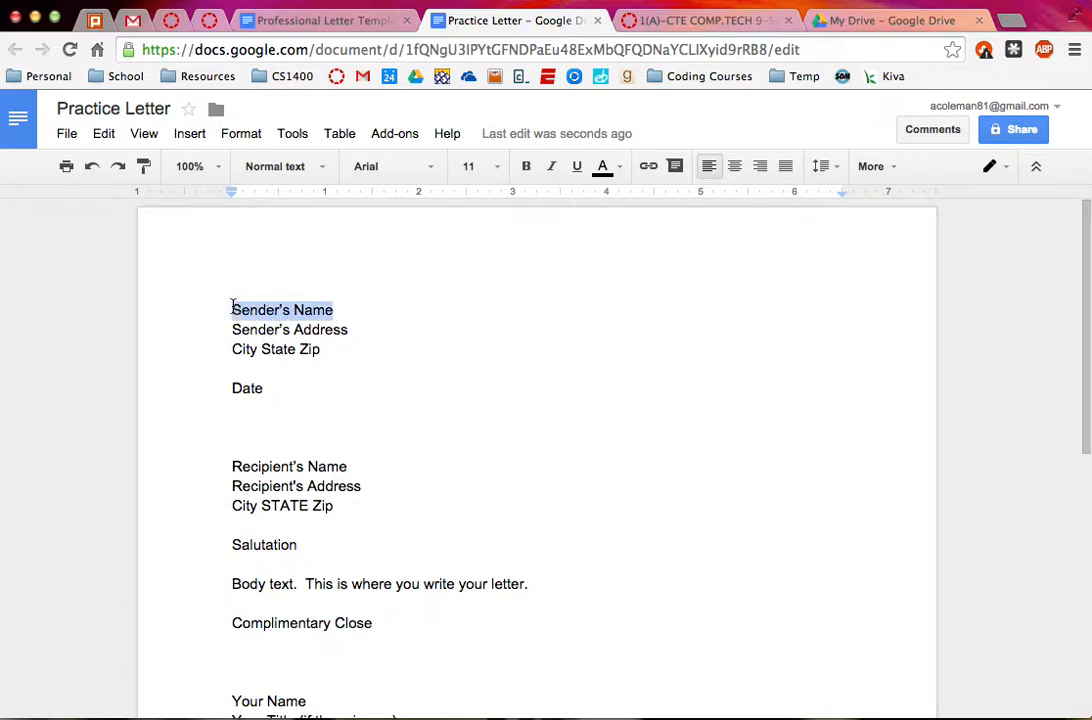
text(And y)
key(BackSpace)
key(BackSpace)
text(y Coleman)
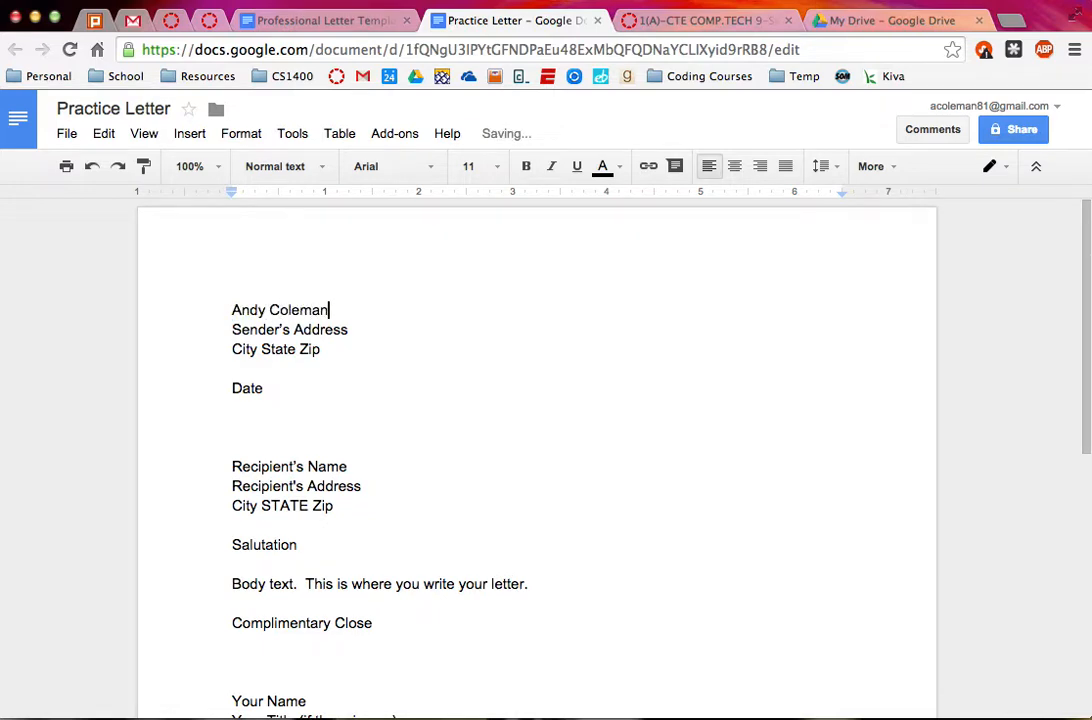
drag(232, 328, 352, 338)
text(123 )
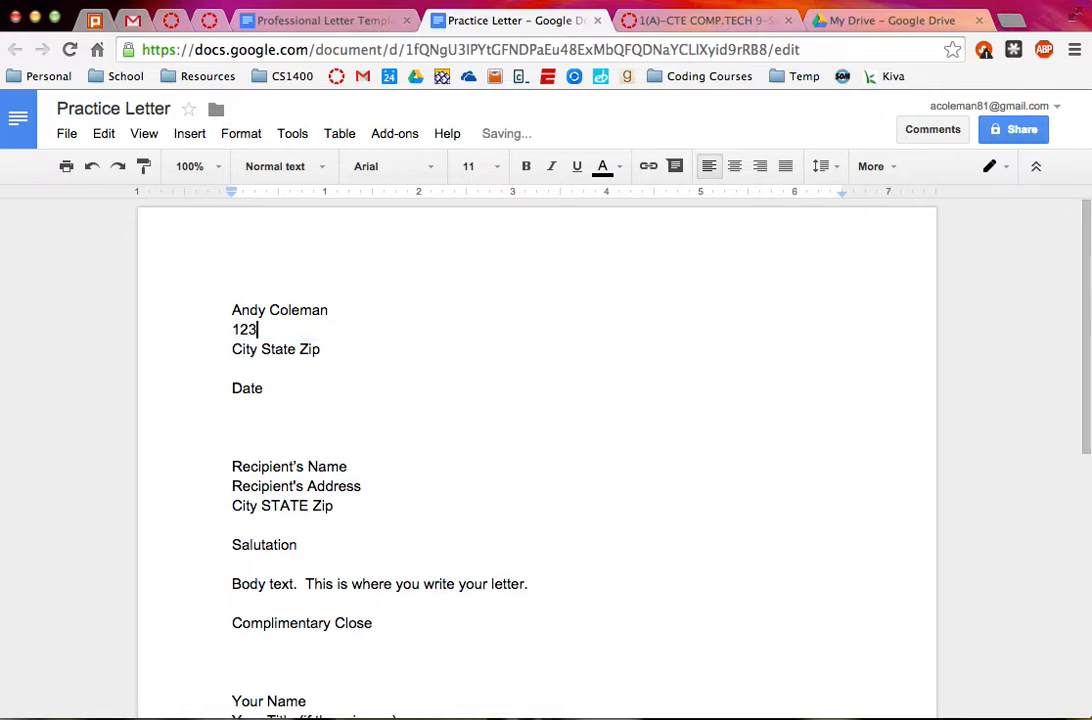
text(Fake Street)
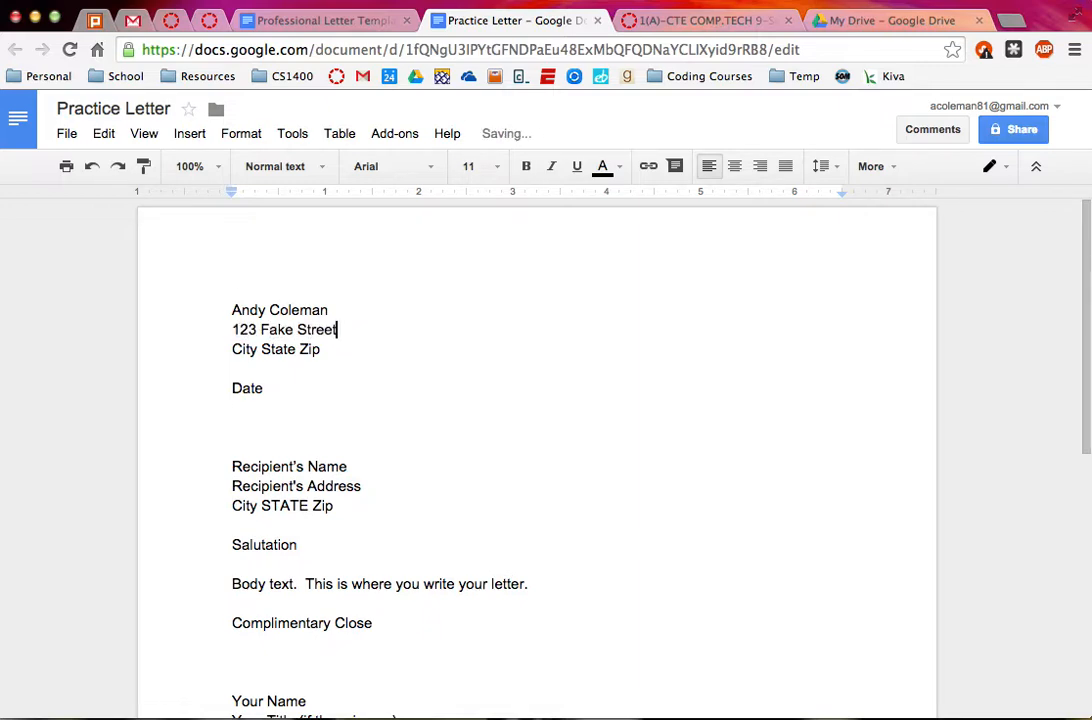
drag(320, 349, 232, 349)
text(Midvla)
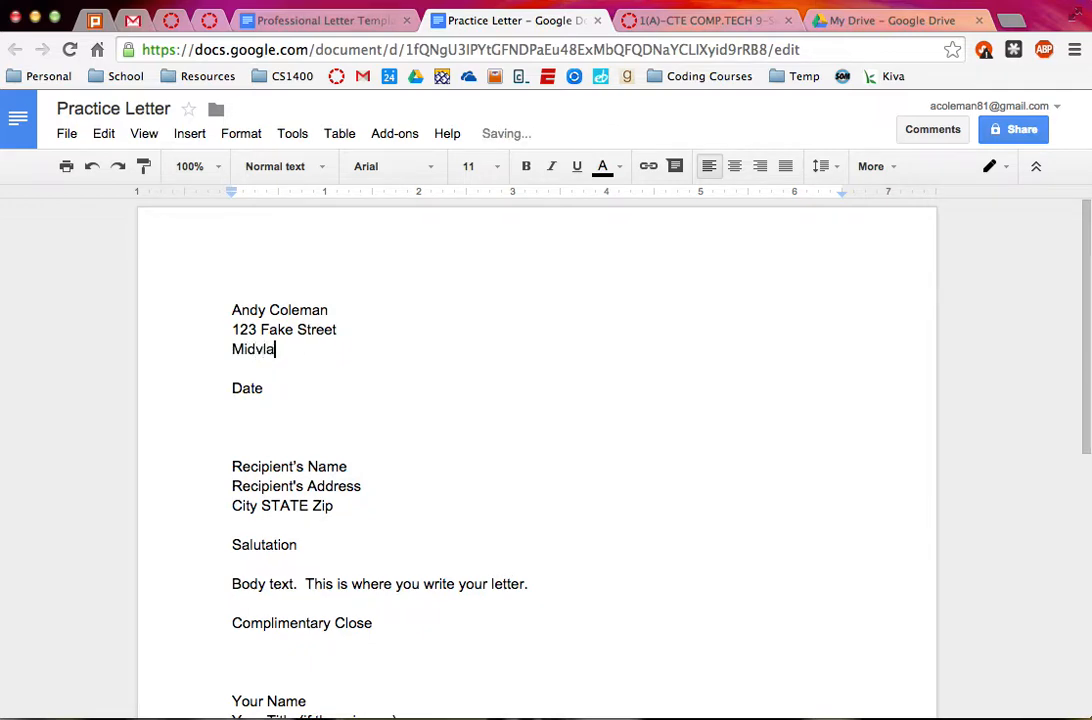
key(BackSpace)
key(BackSpace)
text(ale, UT 84047)
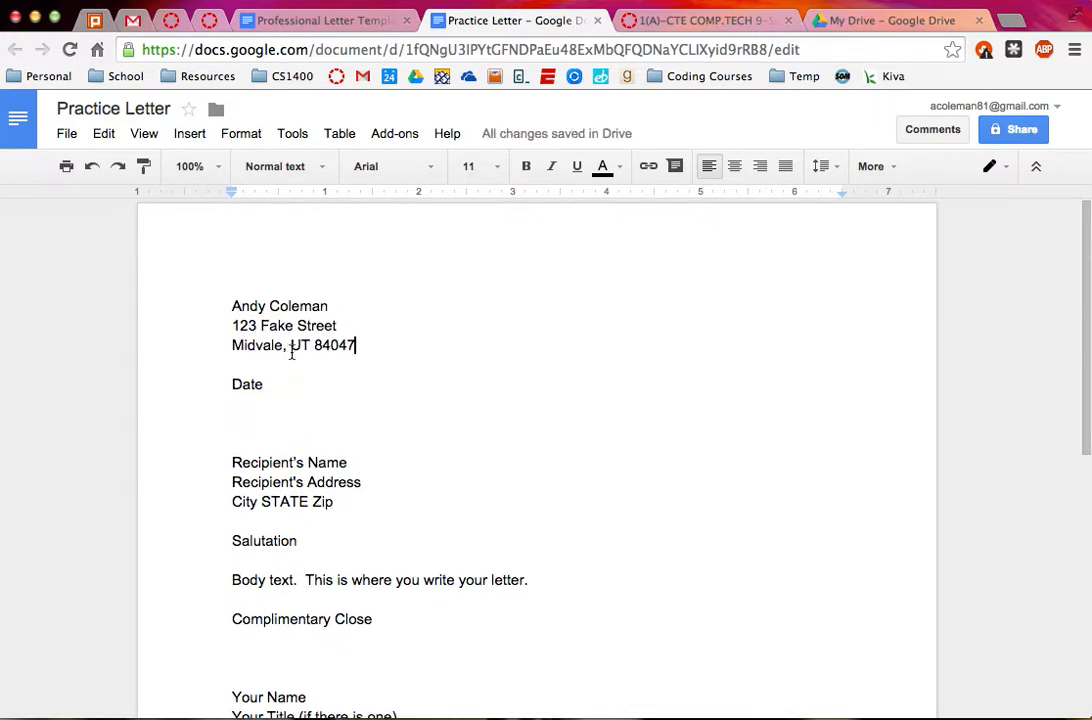
- Replace the Date placeholder with 'September 23, 2014'
scroll(281, 346, down, 1)
scroll(281, 346, down, 1)
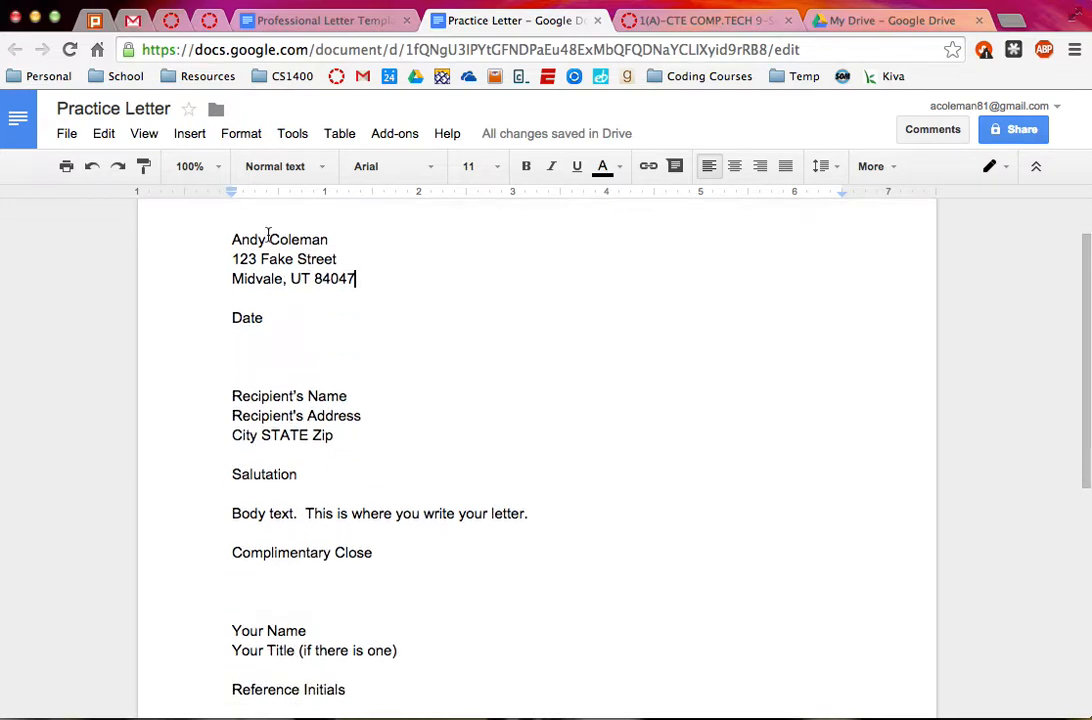
double_click(242, 317)
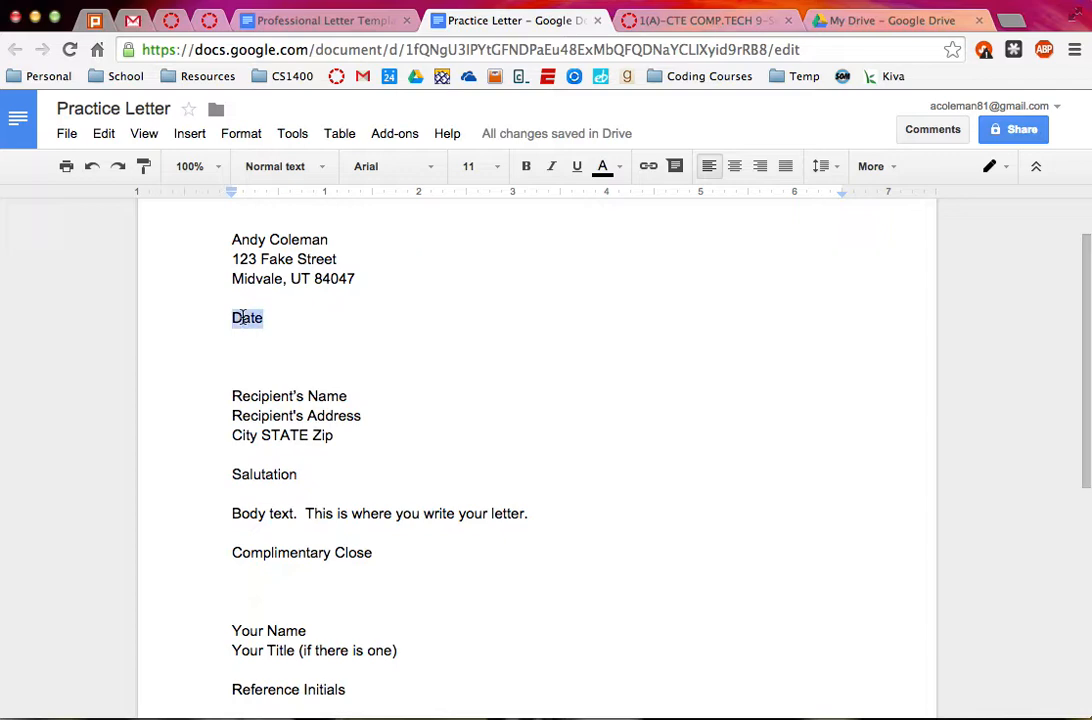
text(Sep)
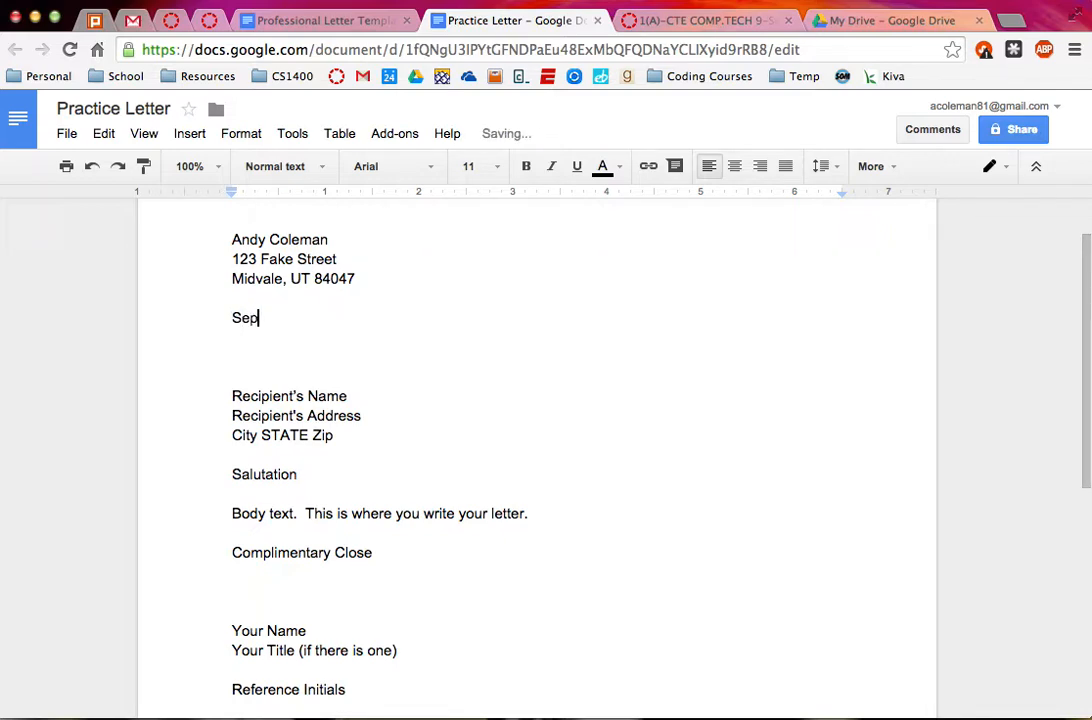
text(tember 23, 2014)
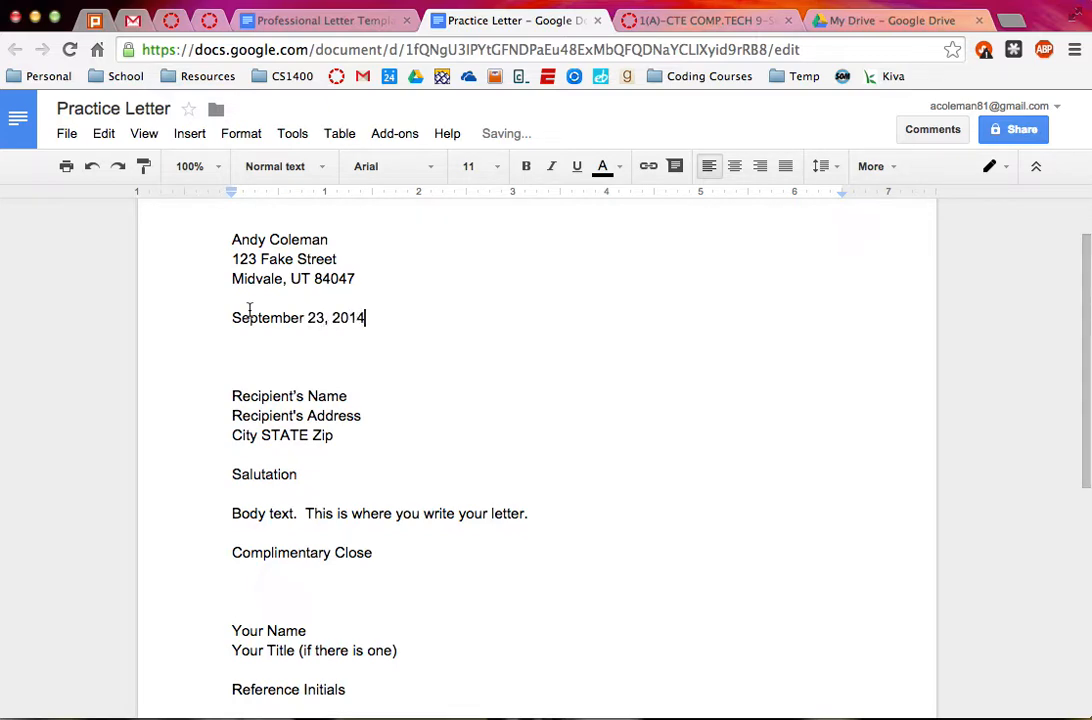
scroll(275, 308, down, 1)
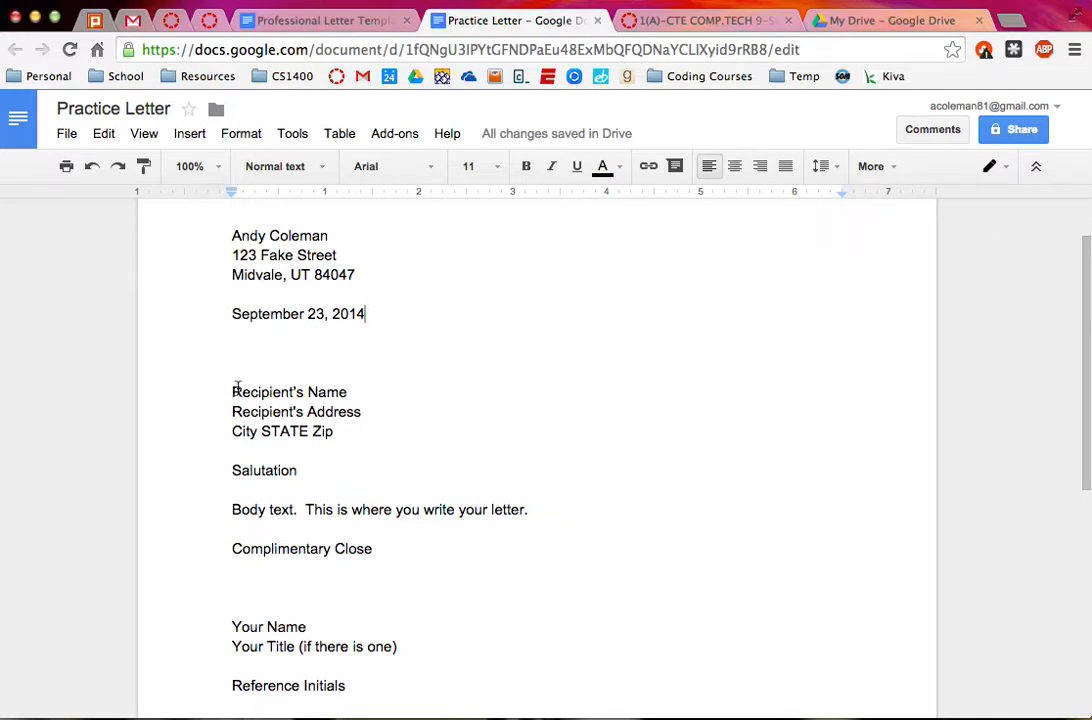
- Fill the recipient block with the recipient's name, street address and city, state and ZIP
drag(233, 392, 349, 391)
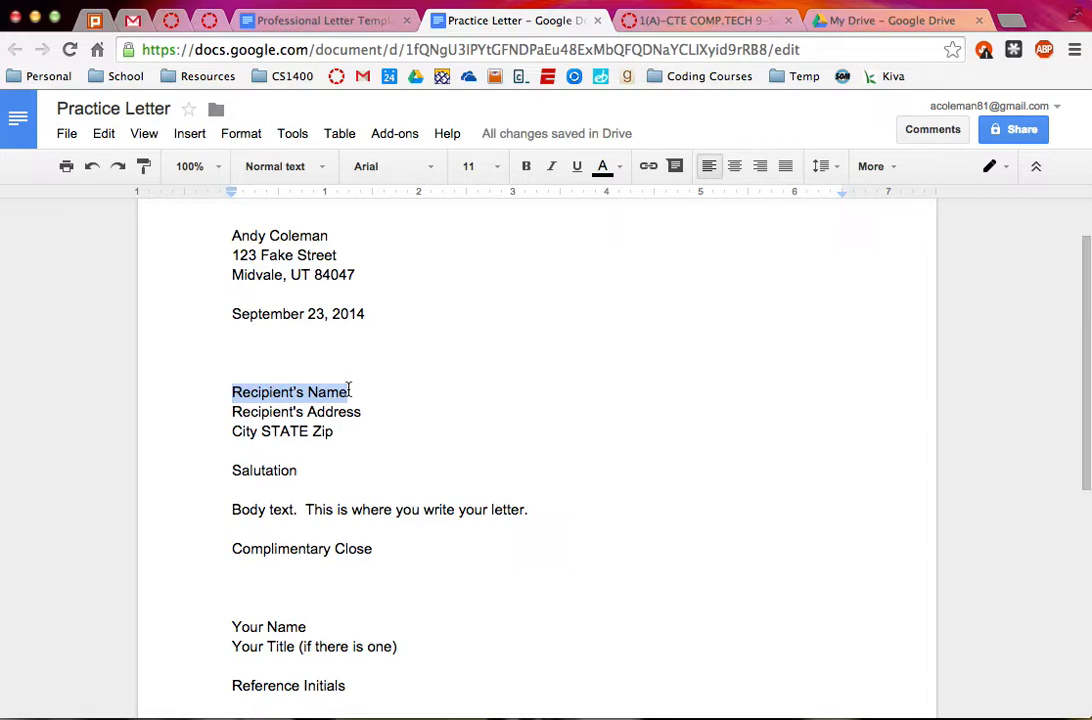
text(Mr. Smith)
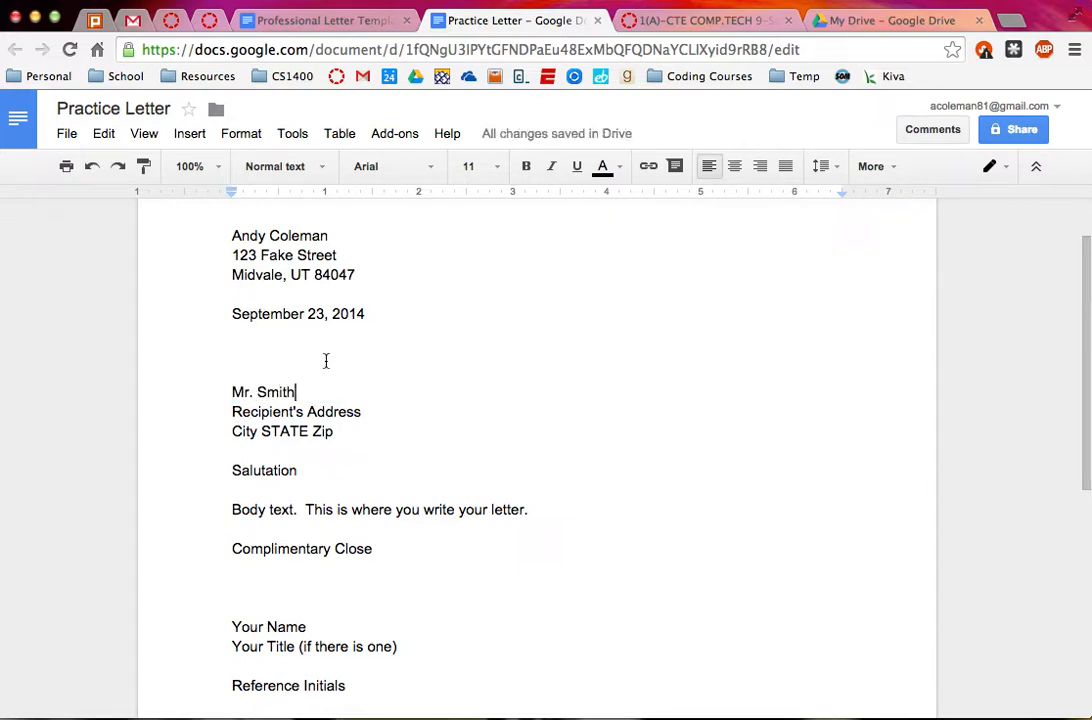
drag(364, 411, 233, 413)
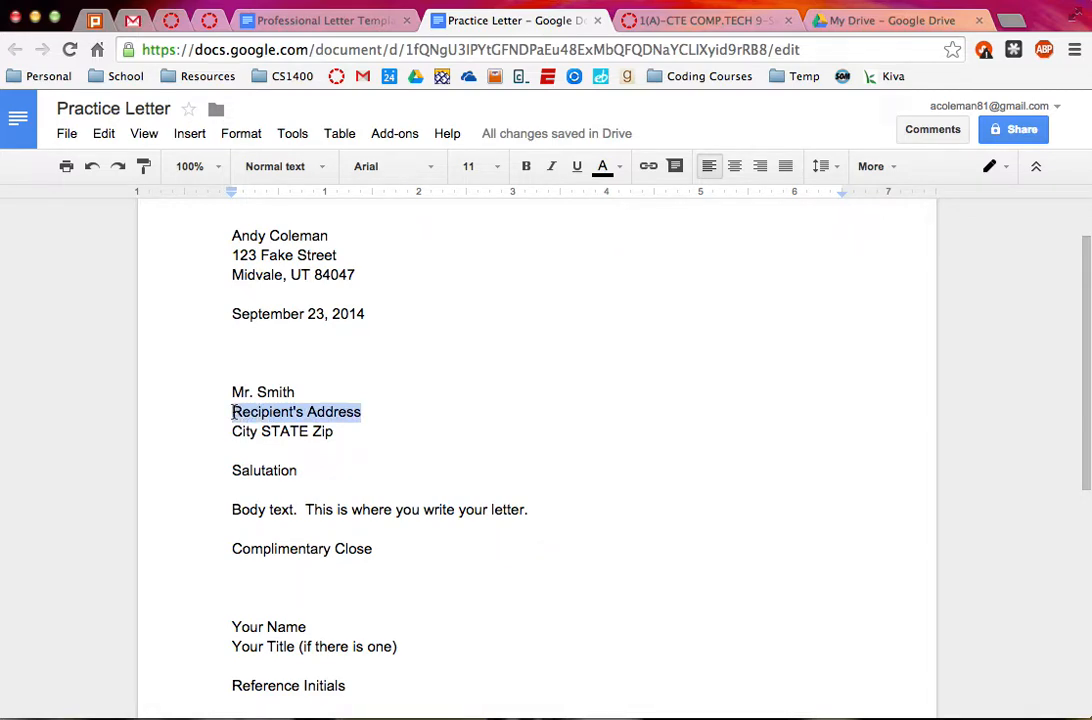
text(1234 Fake Street)
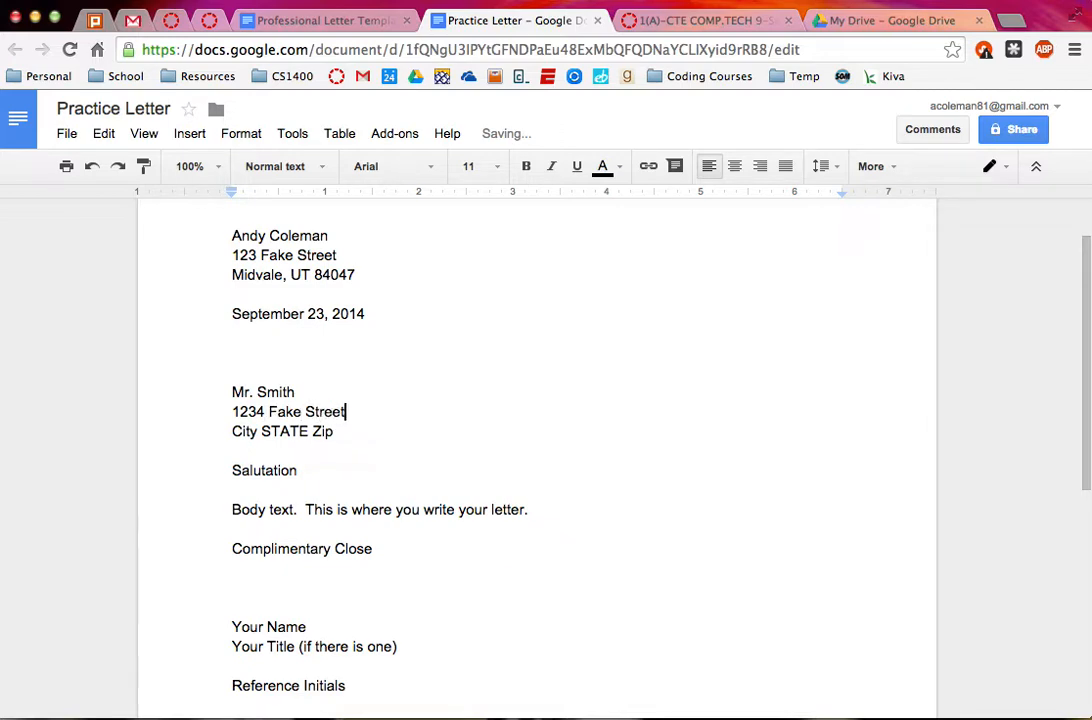
drag(337, 431, 233, 428)
text(Midvale)
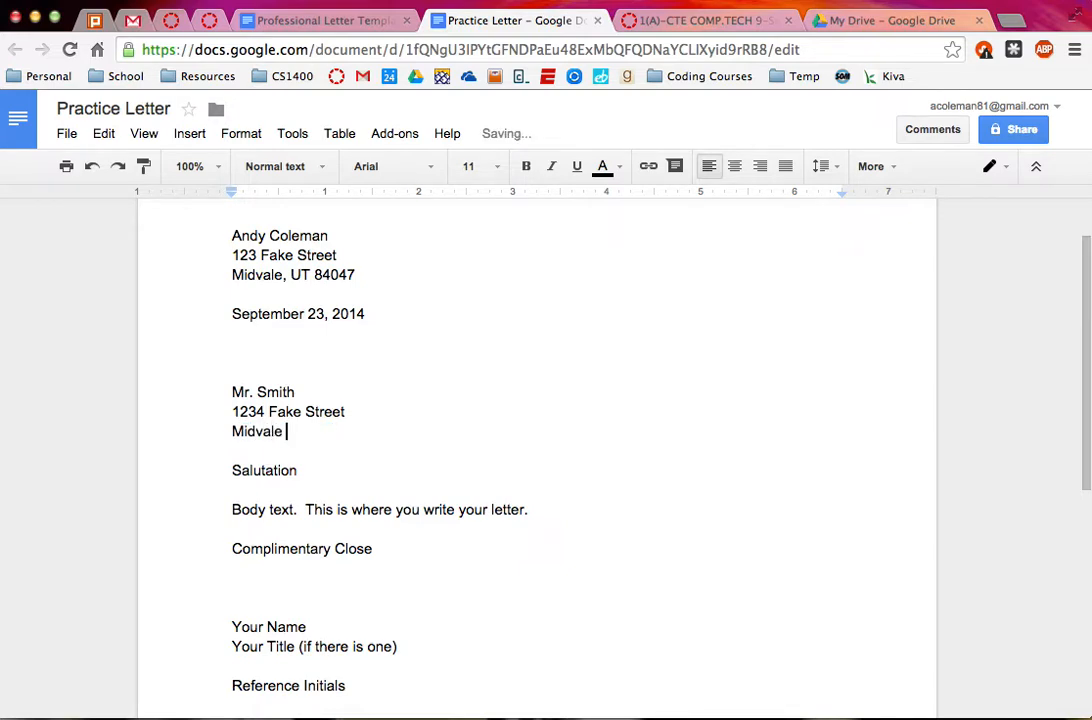
key(BackSpace)
text(, UT 84047)
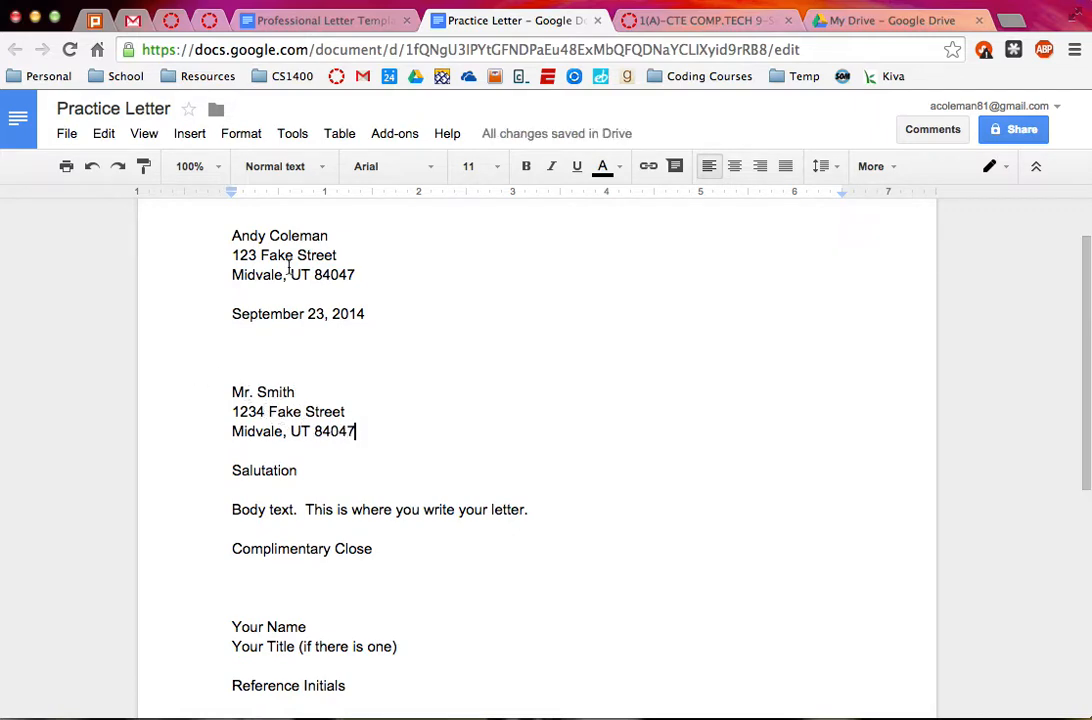
scroll(299, 417, down, 1)
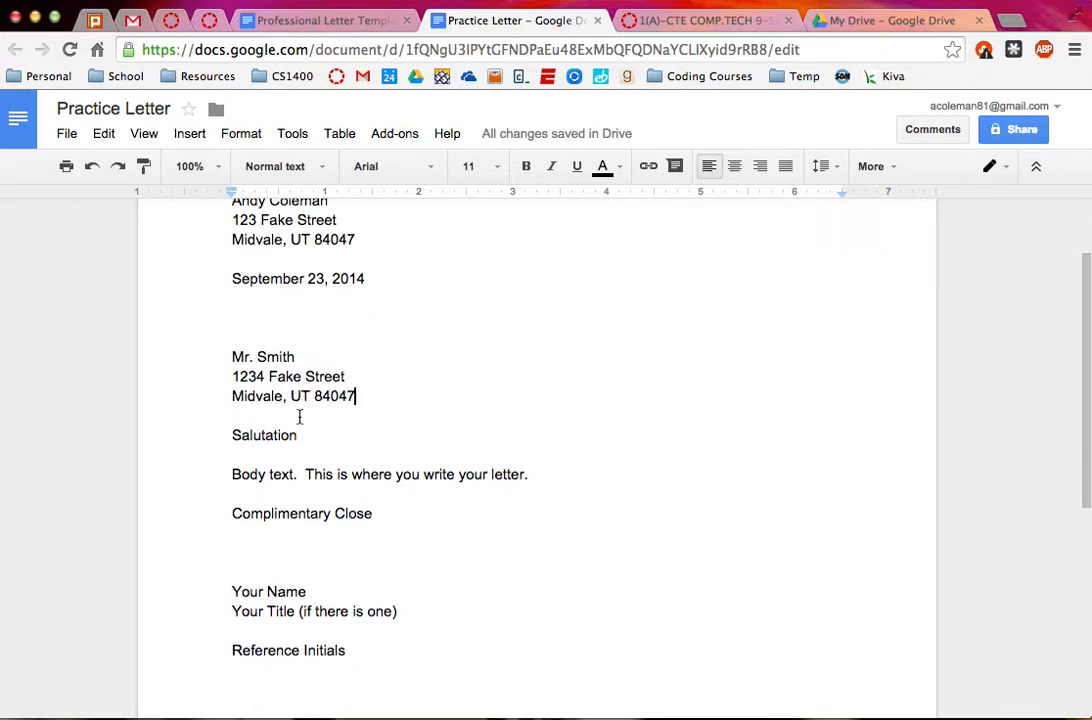
double_click(270, 434)
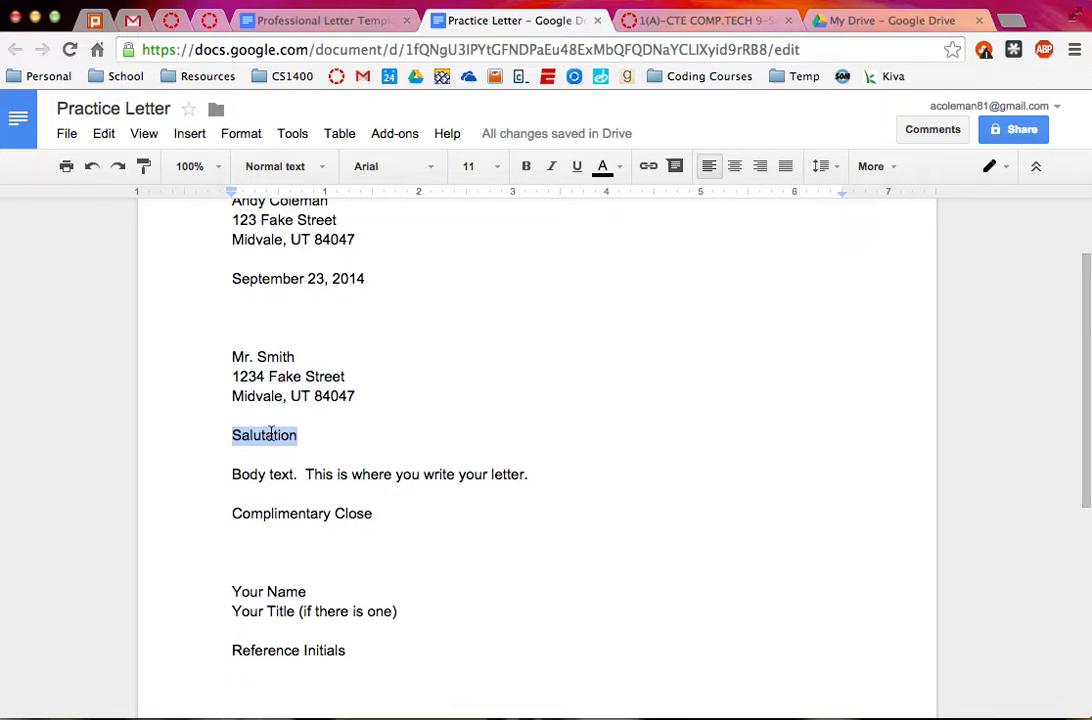
- Replace the Salutation placeholder with a 'Dear' greeting to the recipient ending in a colon
text(Deare)
key(BackSpace)
text(Mr. Smith)
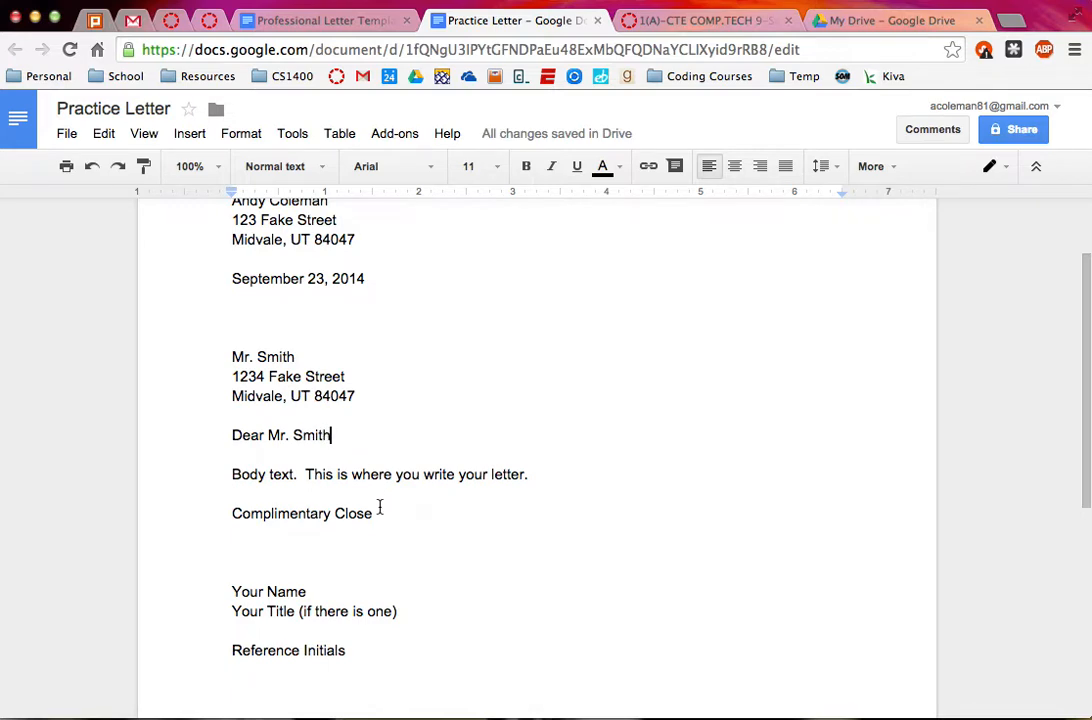
text(:)
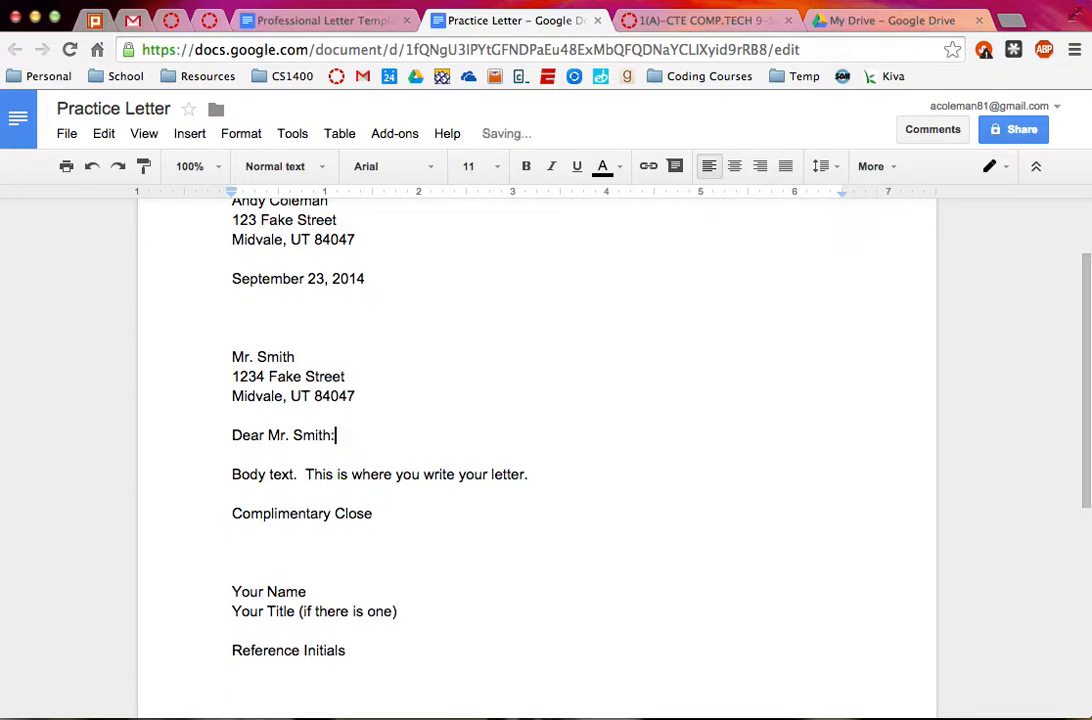
click(410, 510)
text(,)
key(BackSpace)
click(361, 439)
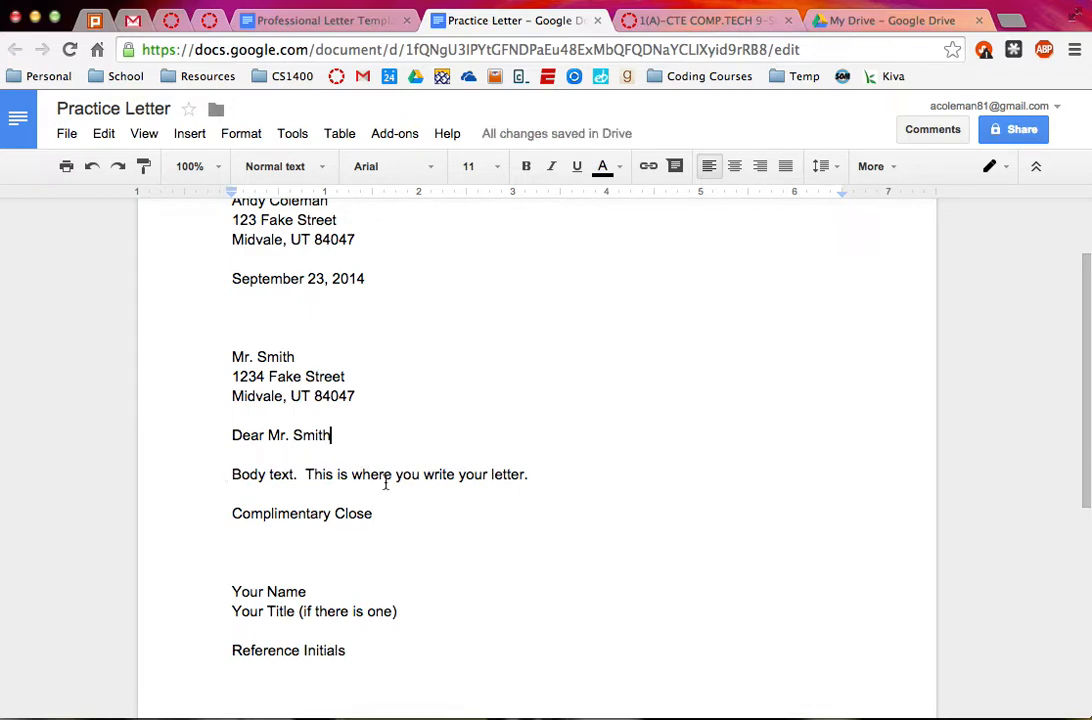
- Add a new body paragraph reading 'This is a new paragraph.'
click(235, 477)
key(Return)
key(Return)
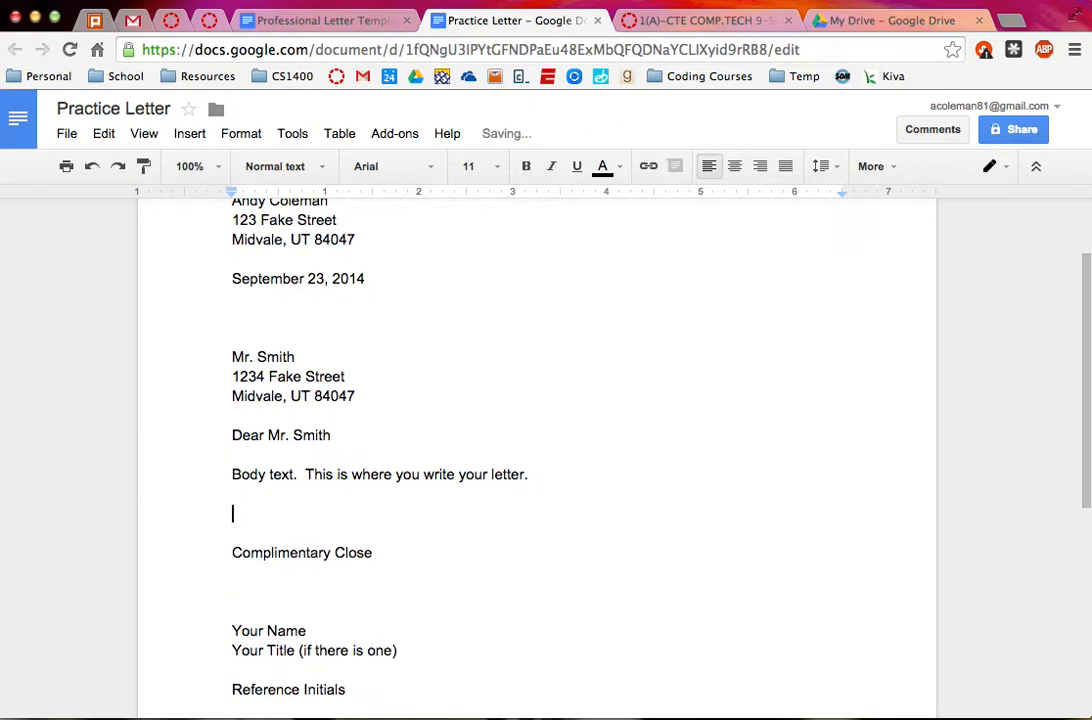
text(This is a new paragraph.)
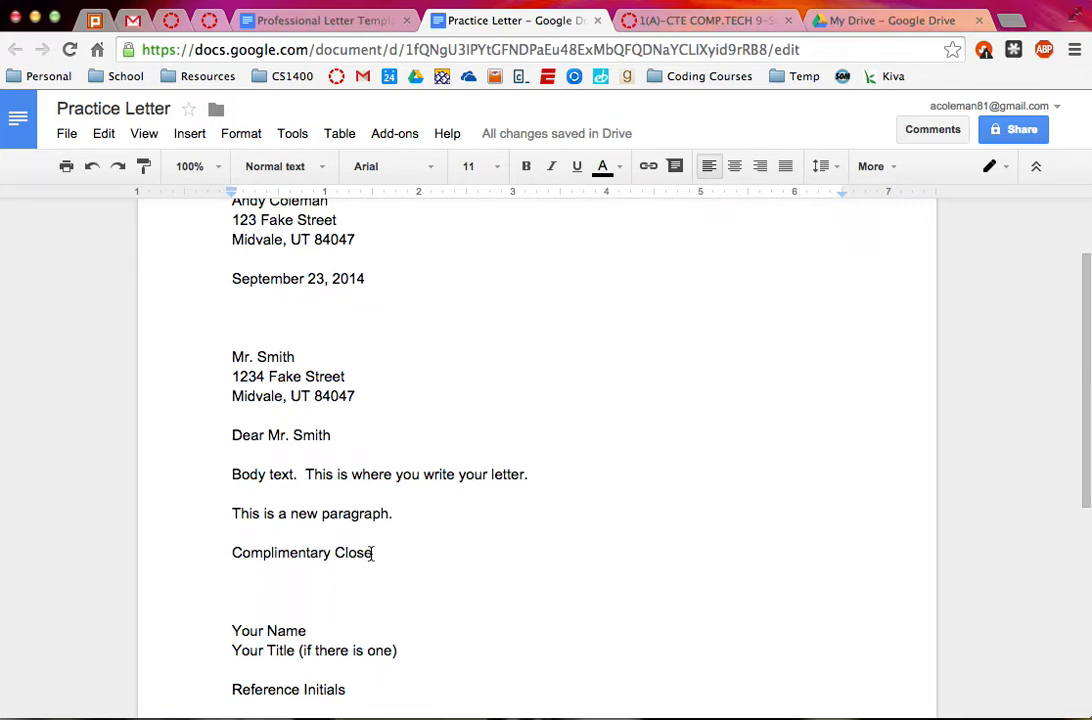
- Replace the Complimentary Close placeholder with 'Sincerely'
drag(373, 552, 232, 550)
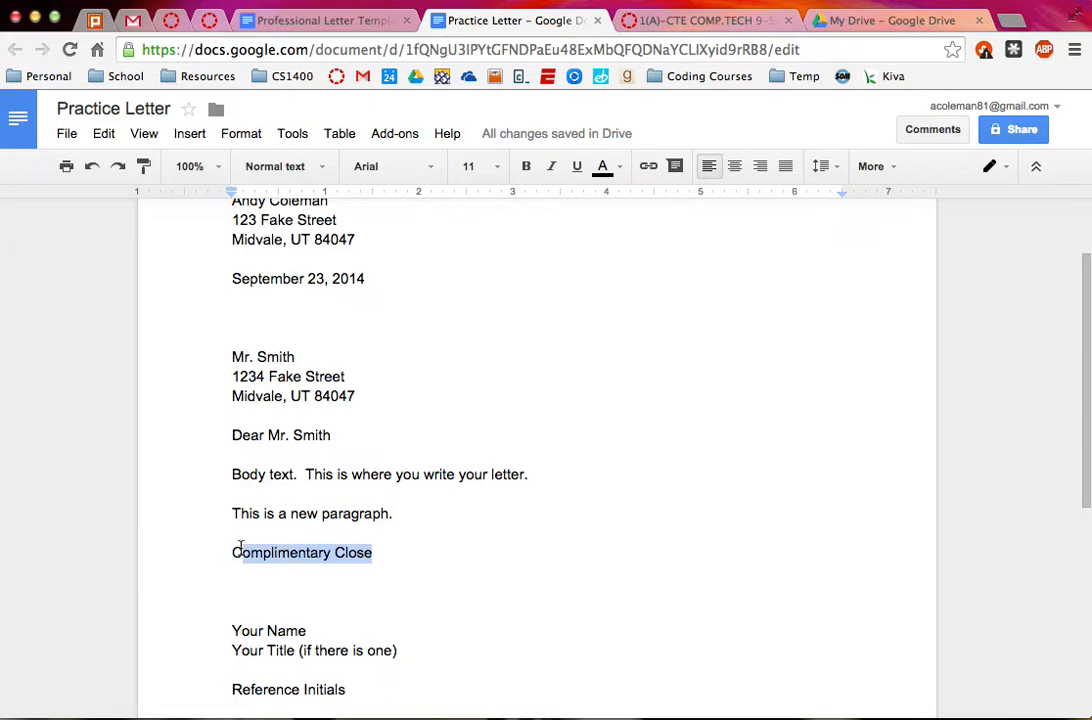
text(S)
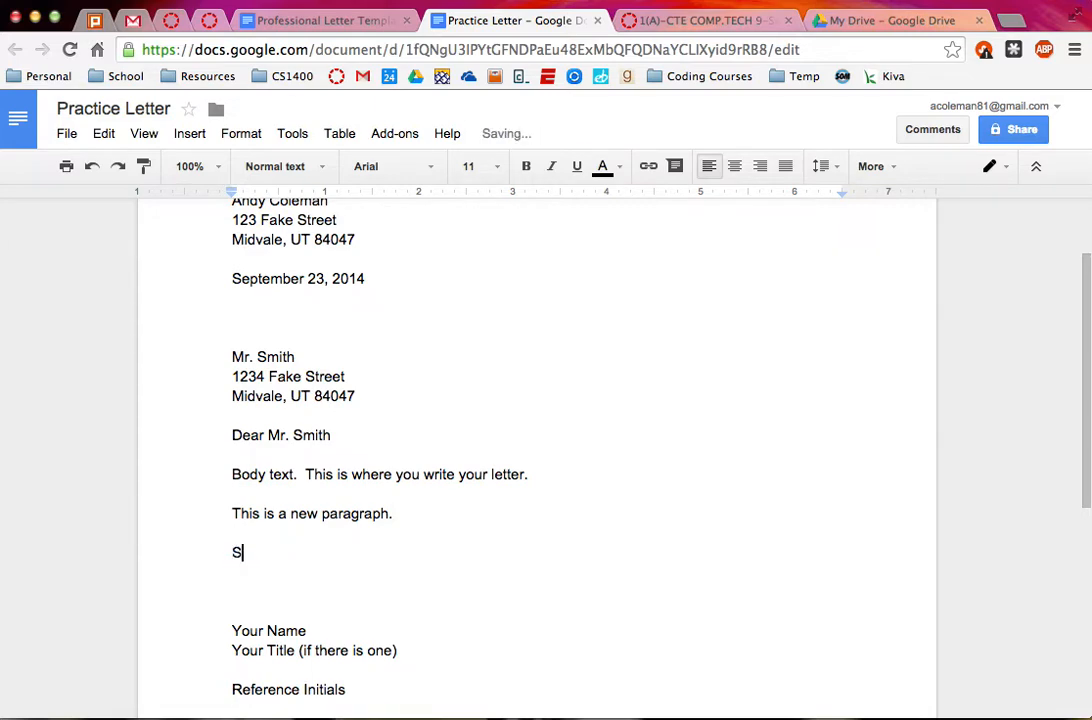
text(incerely)
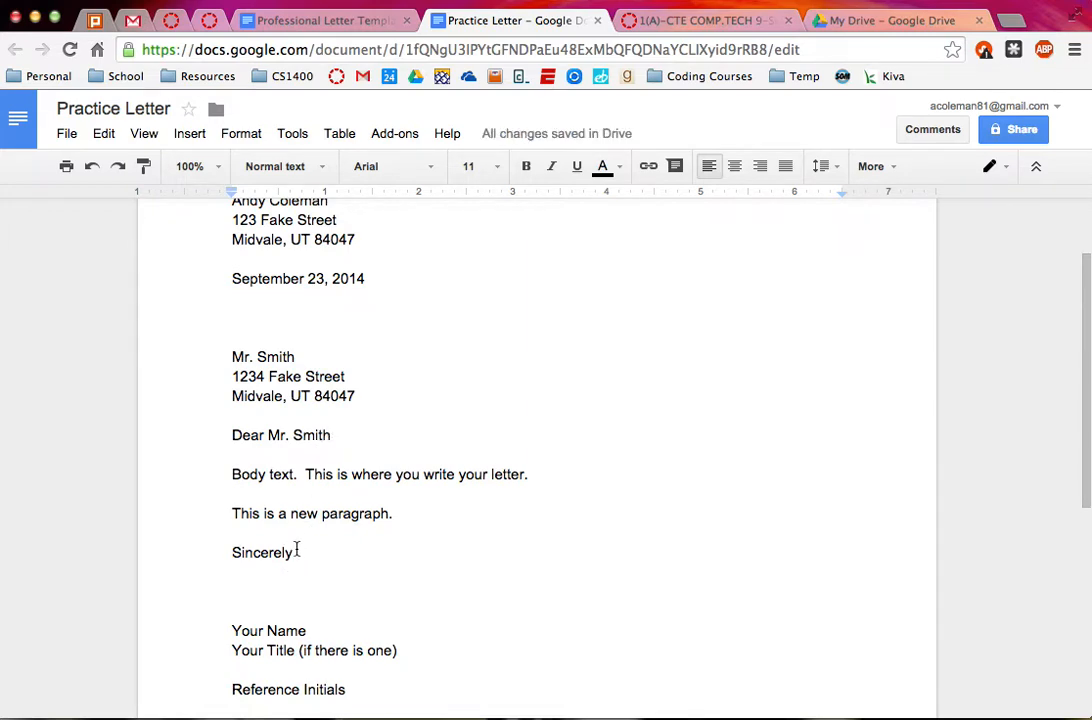
scroll(327, 579, down, 5)
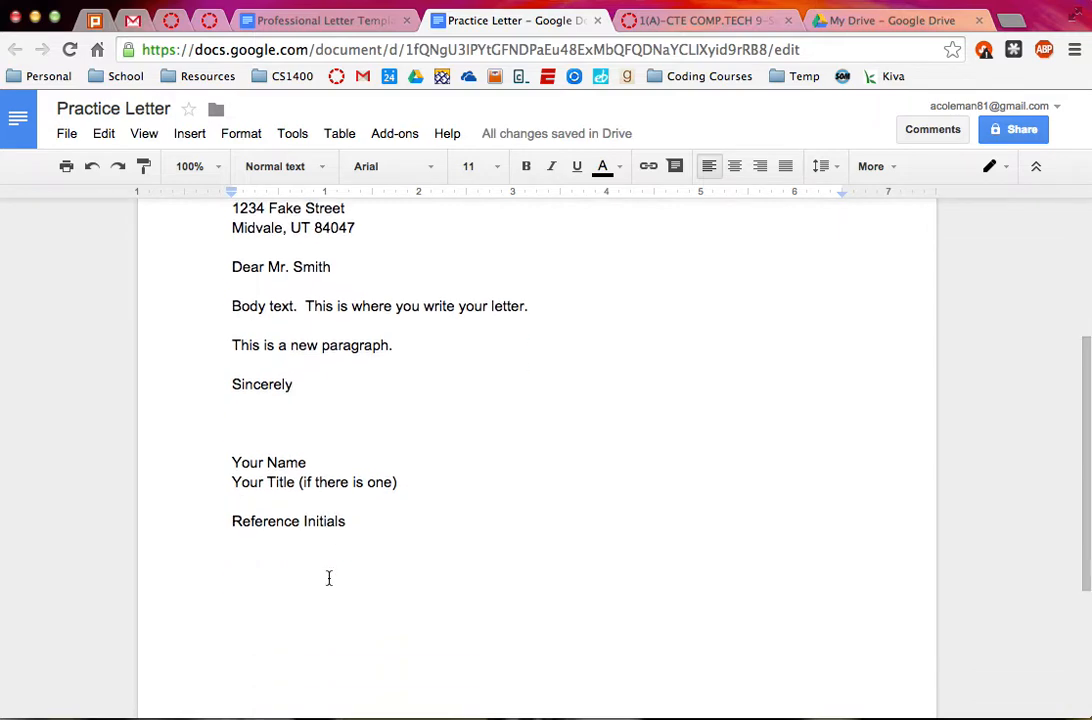
- Fill the signature block with the sender's name and the title 'Teacher'
drag(232, 431, 307, 431)
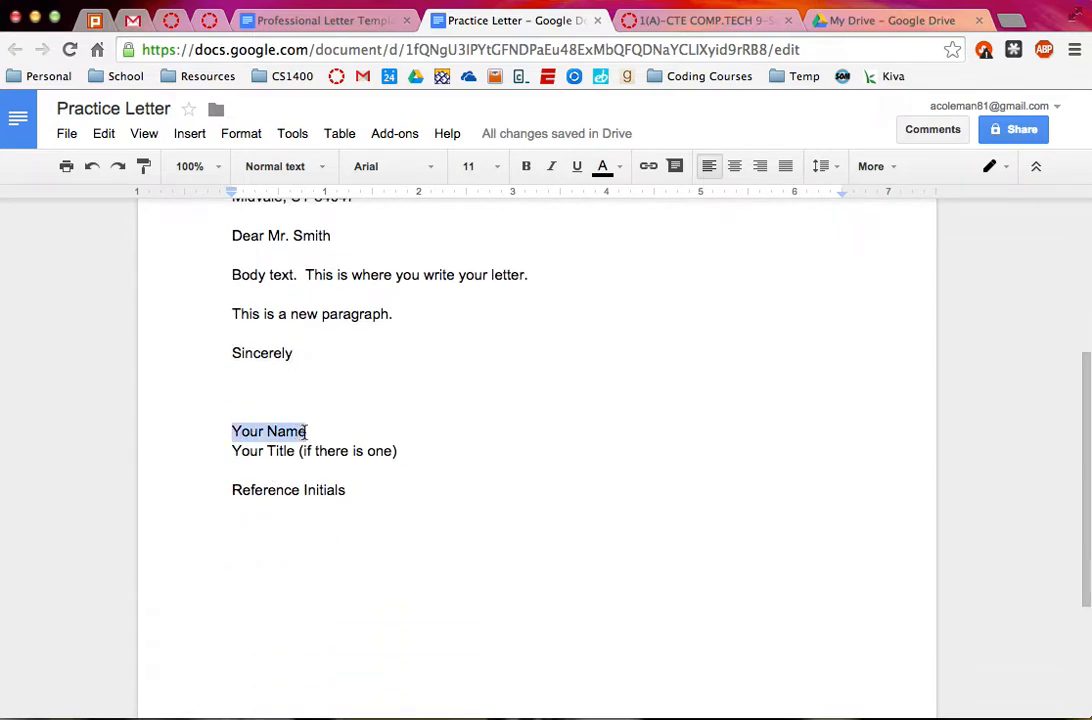
text(And uy)
key(BackSpace)
key(BackSpace)
key(BackSpace)
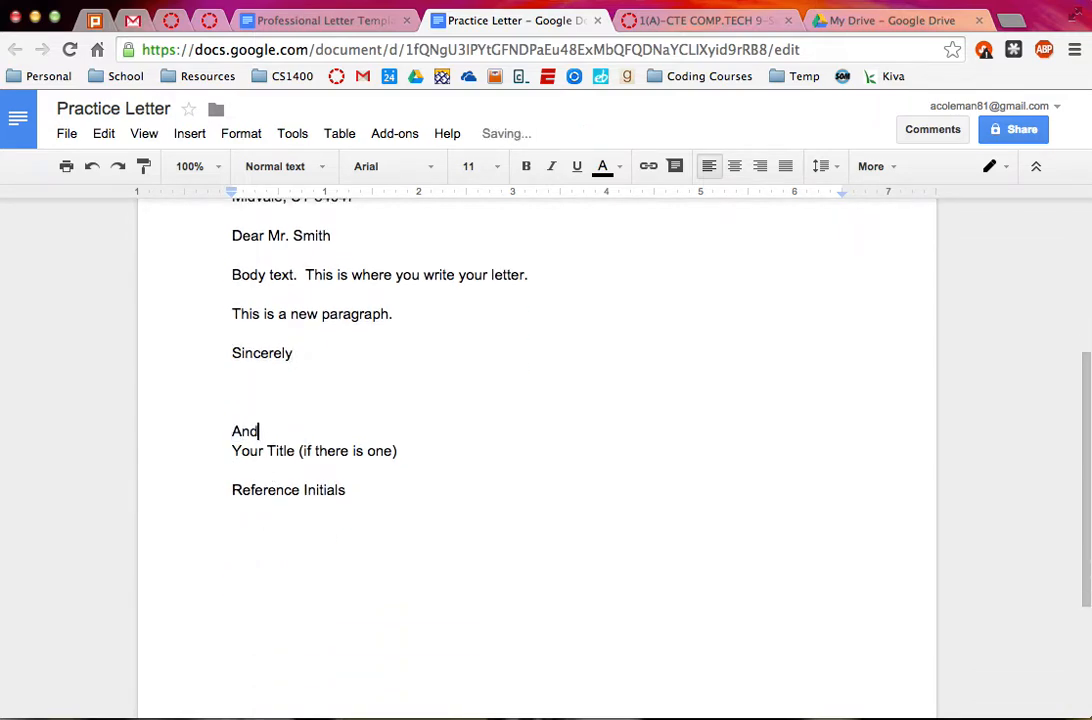
text(y Coleman)
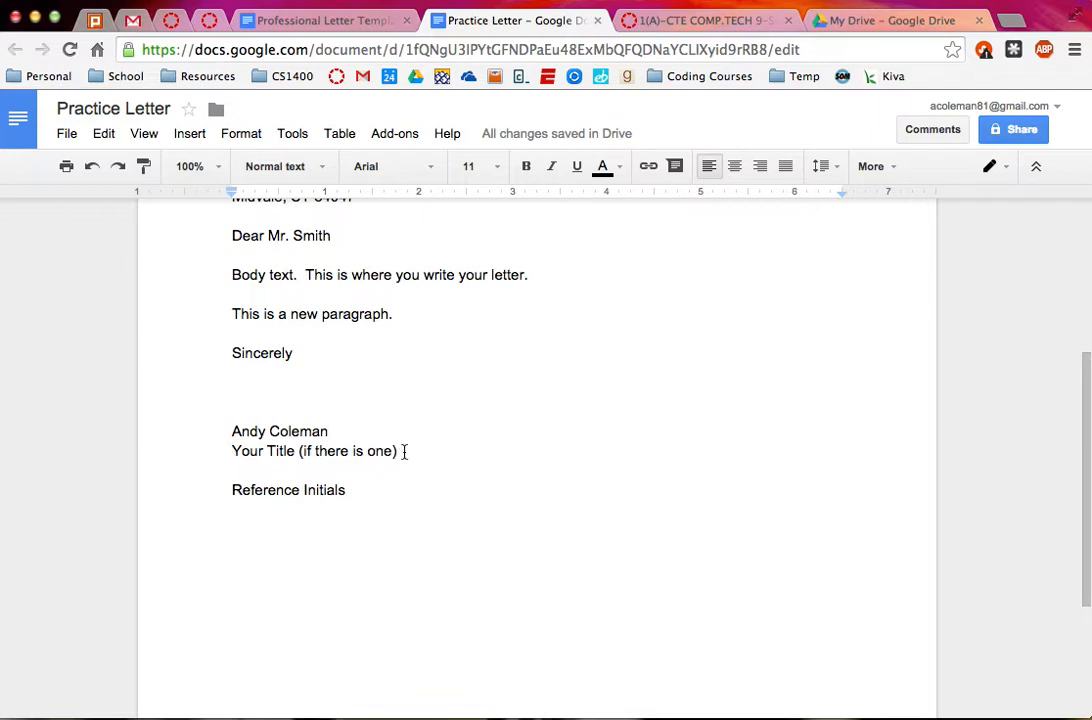
drag(398, 450, 233, 452)
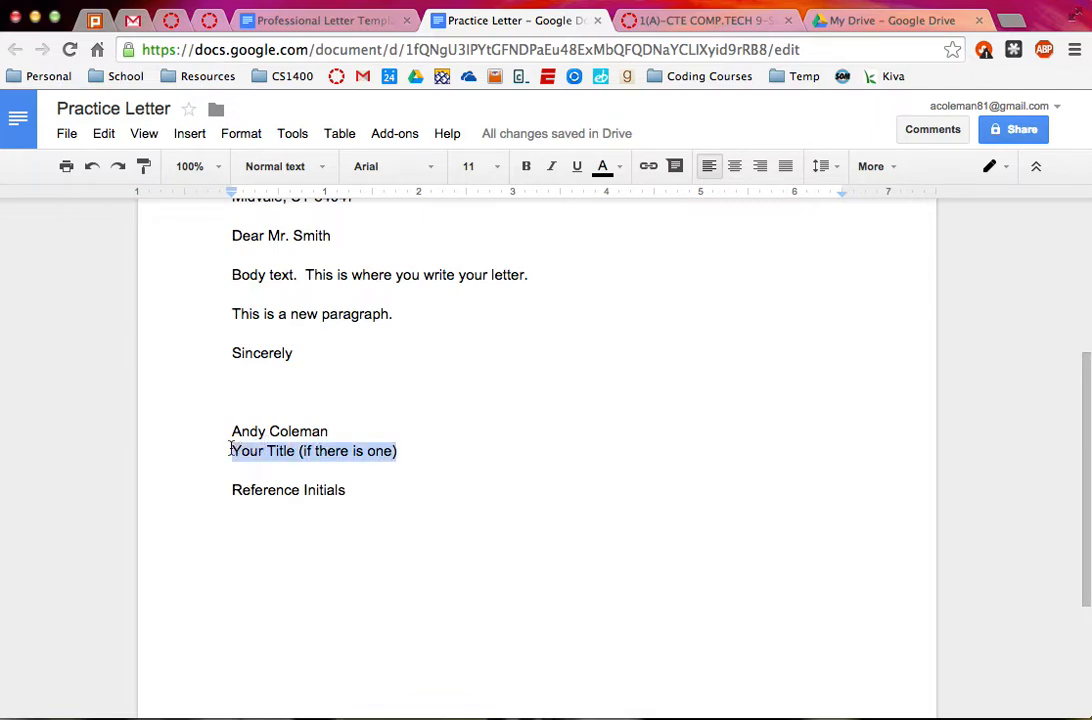
text(TE)
key(BackSpace)
text(eacher)
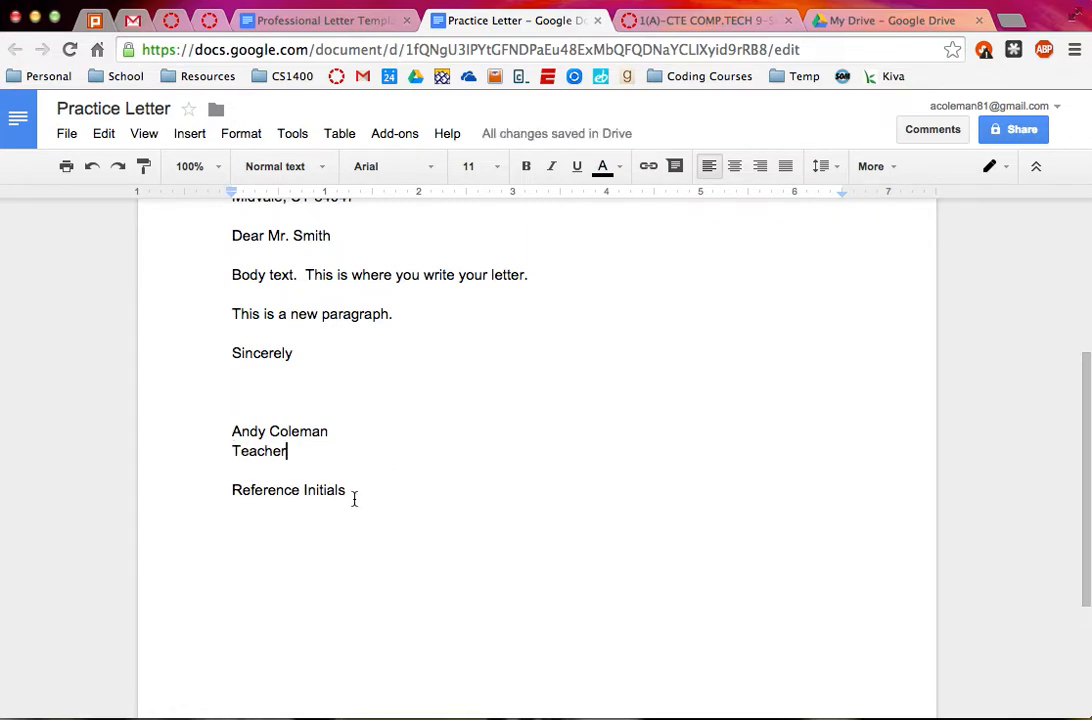
drag(350, 494, 237, 482)
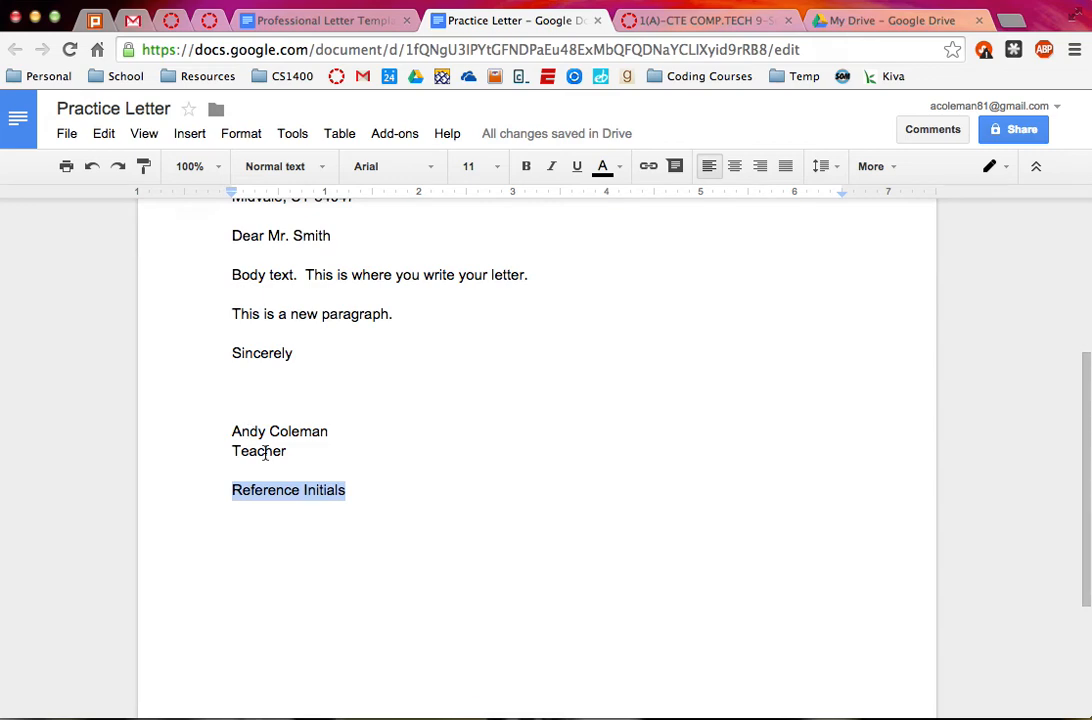
- Enter the sender's initials in place of Reference Initials and review the letter from the top
text(AC)
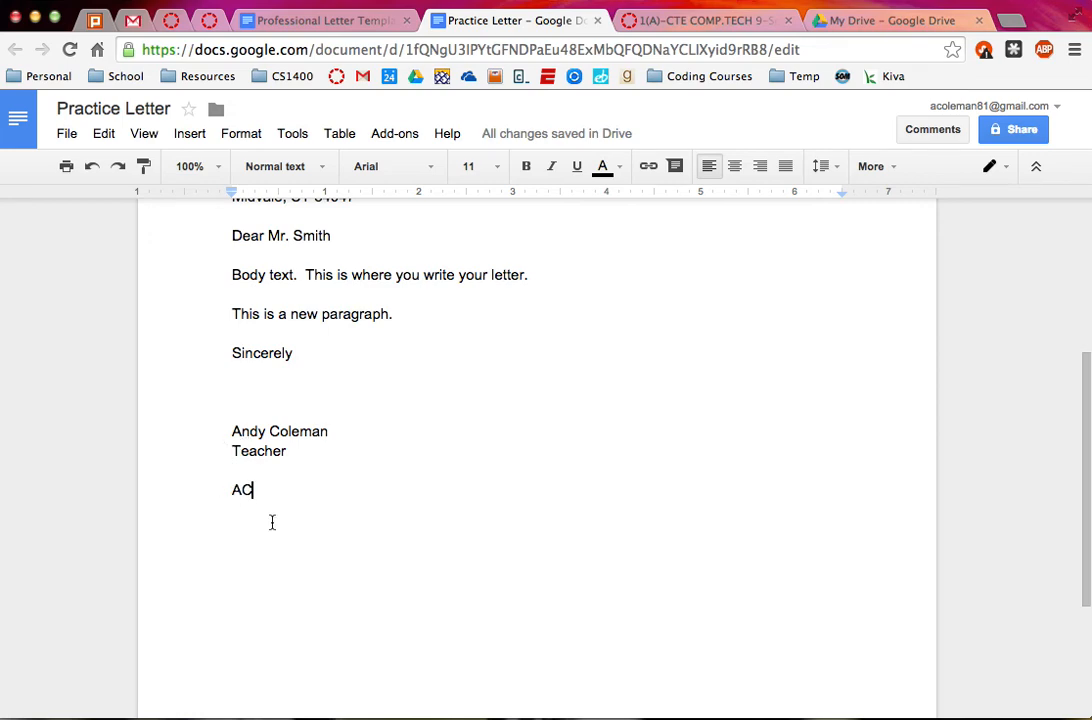
scroll(271, 522, up, 4)
scroll(271, 522, up, 2)
scroll(271, 523, down, 4)
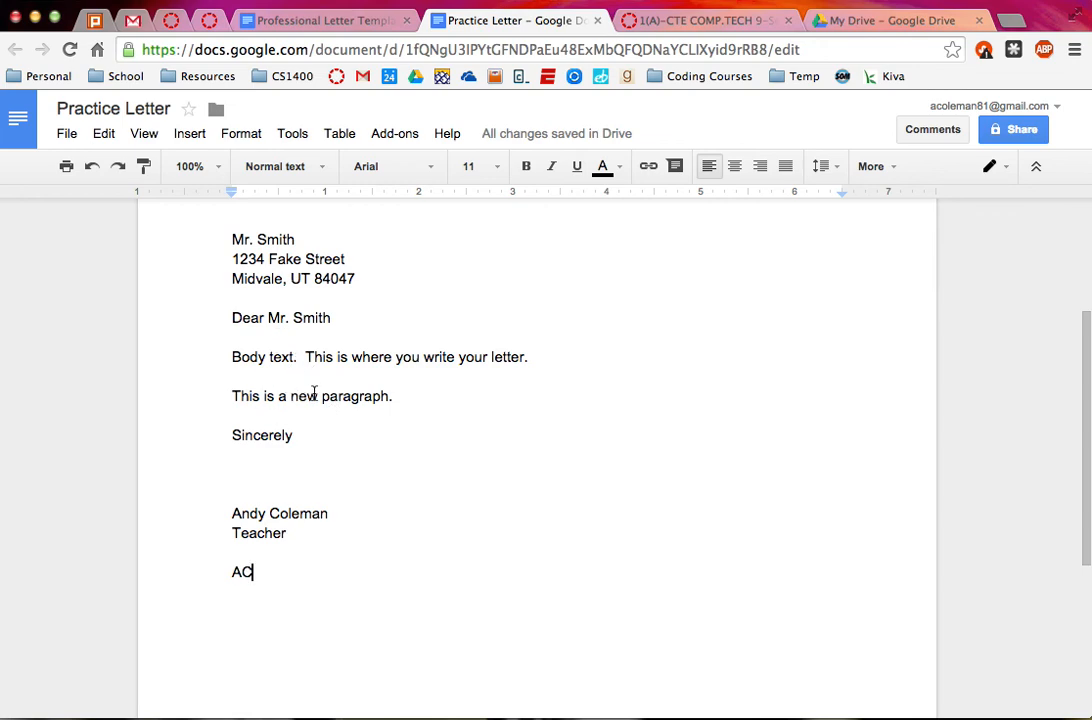
scroll(356, 434, up, 5)
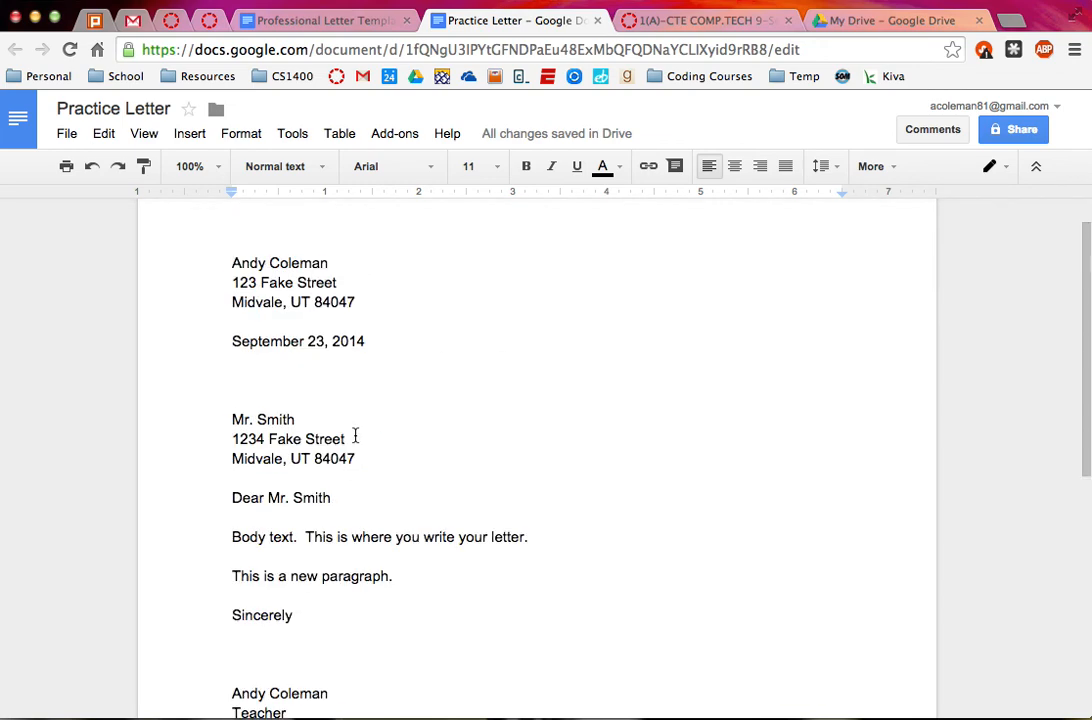